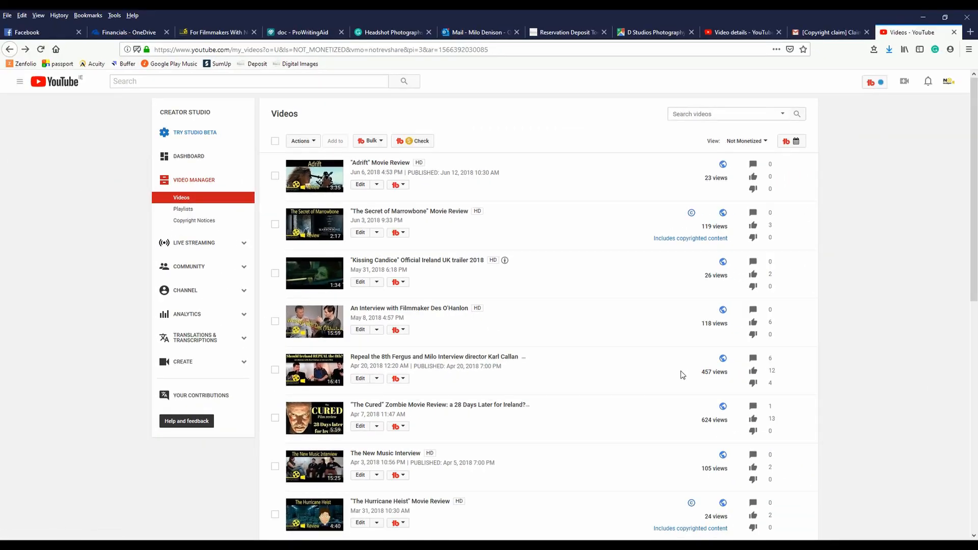
Step: Open the copyright claim details for "The Hurricane Heist" Movie Review and highlight its viewing restriction
scroll(683, 374, down, 1)
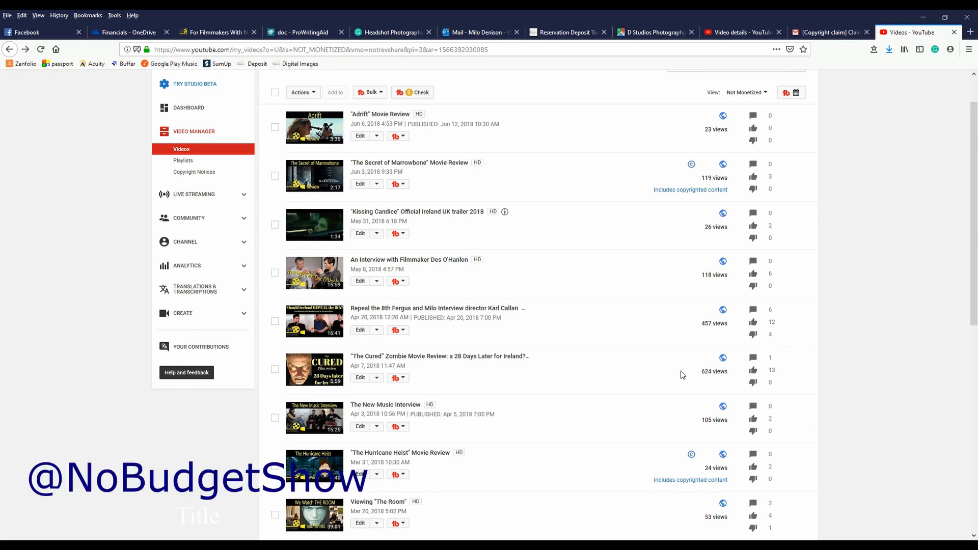
scroll(682, 375, up, 1)
scroll(682, 375, down, 2)
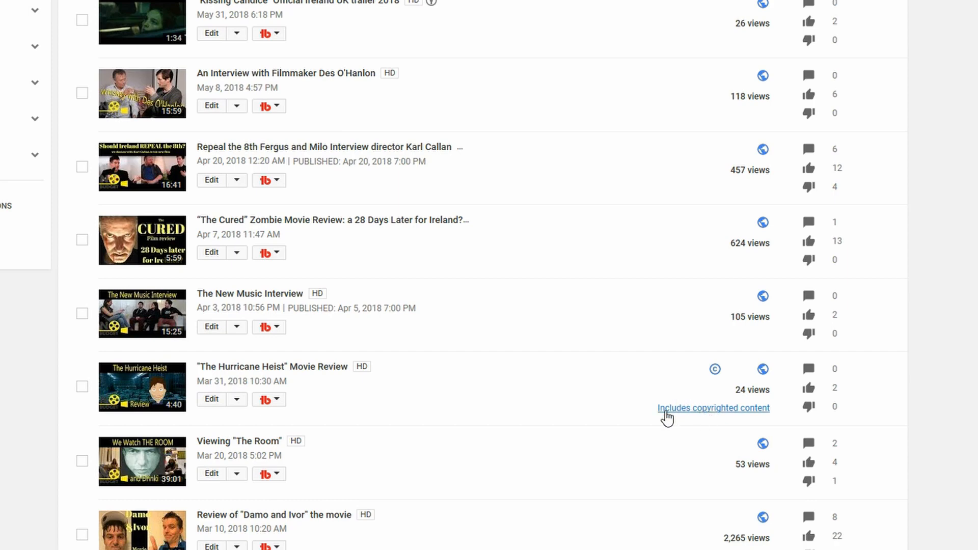
click(746, 413)
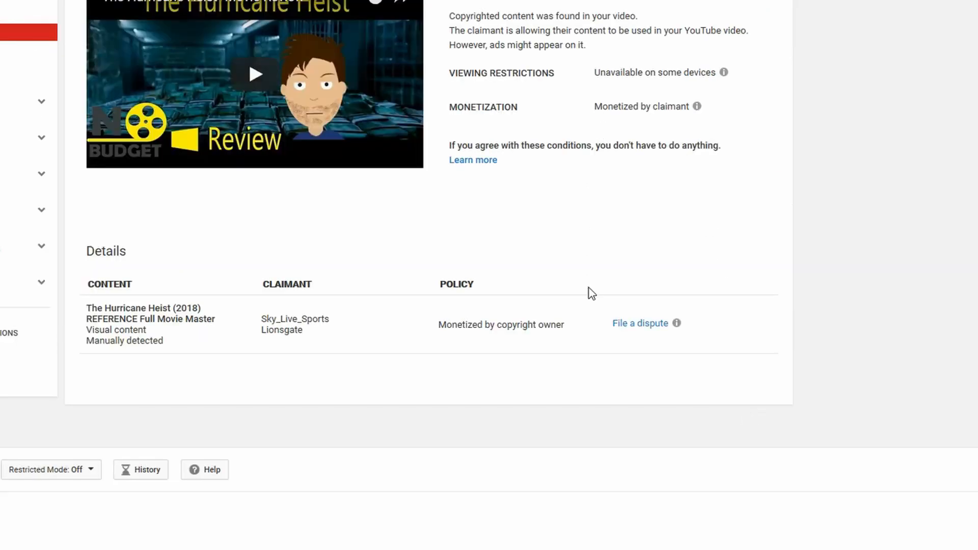
drag(605, 73, 691, 72)
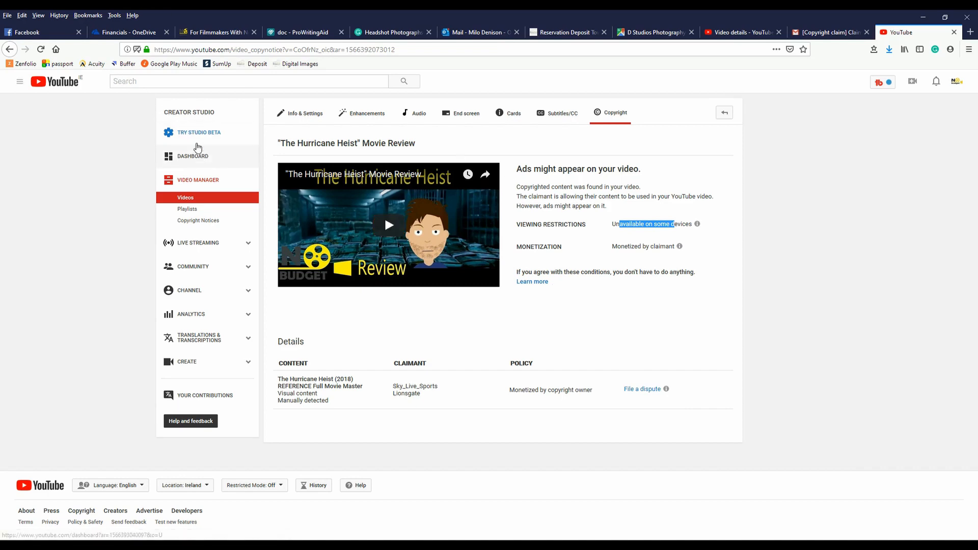
Step: Open "The Hurricane Heist" Movie Review in the new Studio's video editor
click(195, 135)
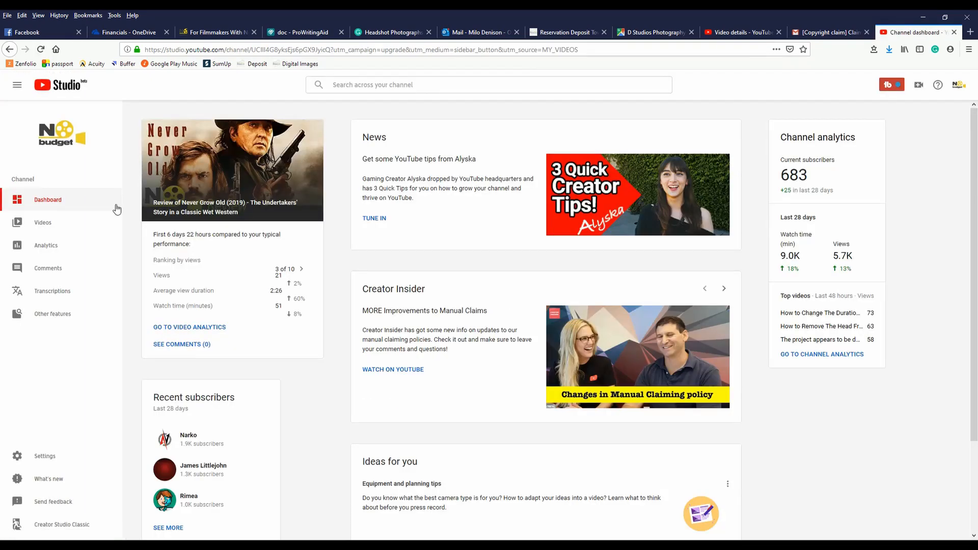
click(43, 222)
scroll(717, 430, down, 2)
click(380, 406)
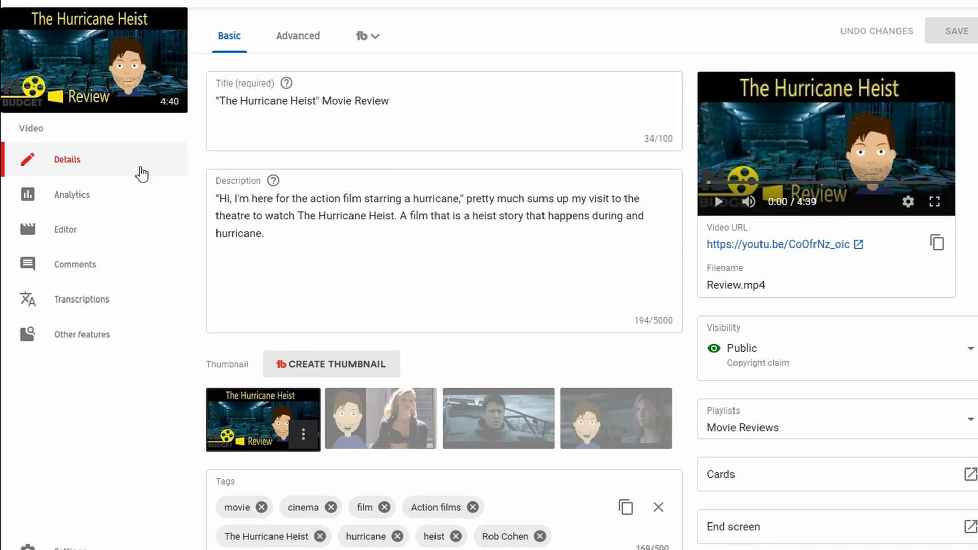
click(65, 237)
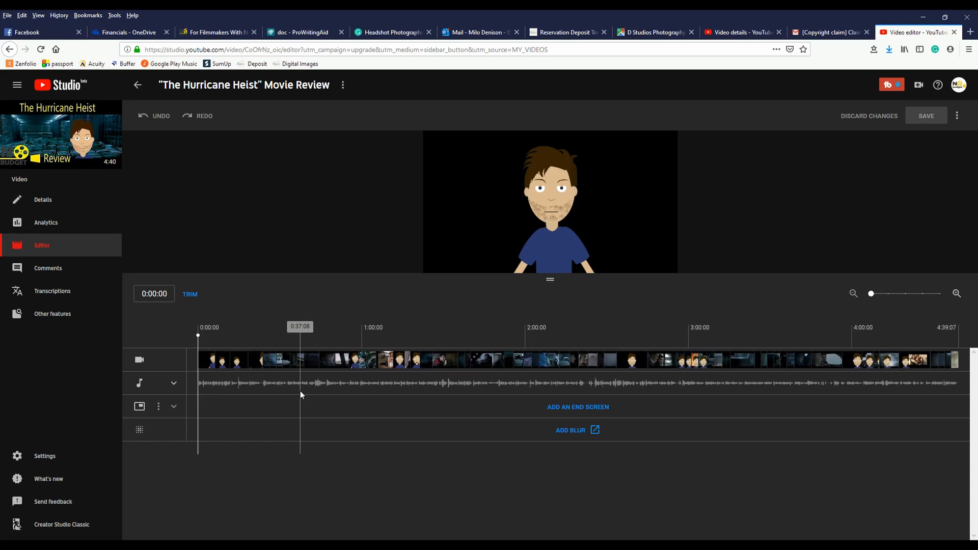
Step: Start trimming and split the video at 3:43:22
drag(200, 334, 808, 336)
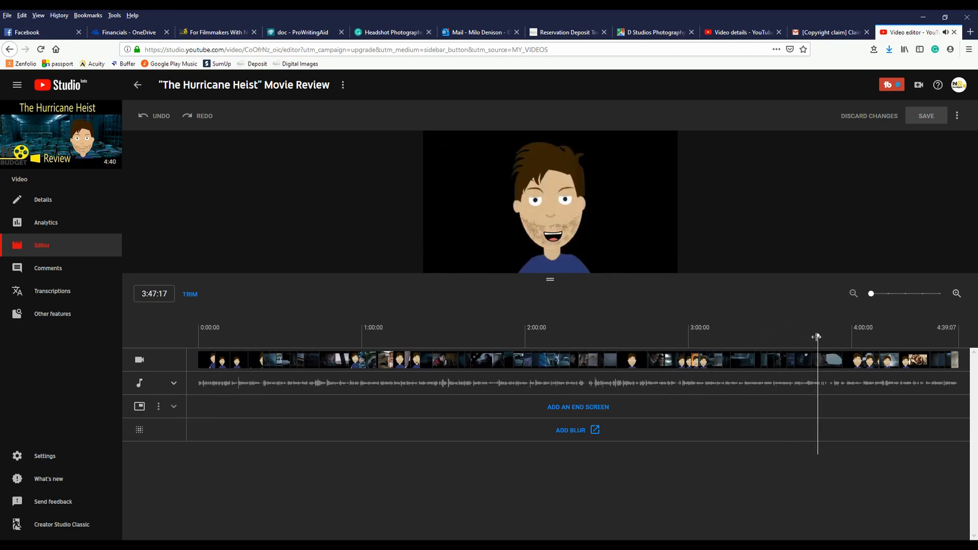
drag(818, 336, 807, 339)
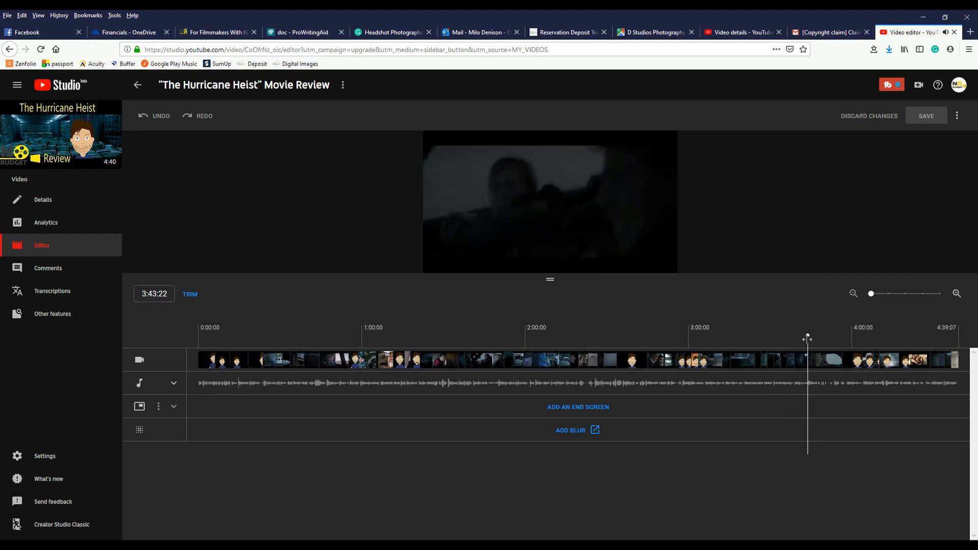
click(190, 295)
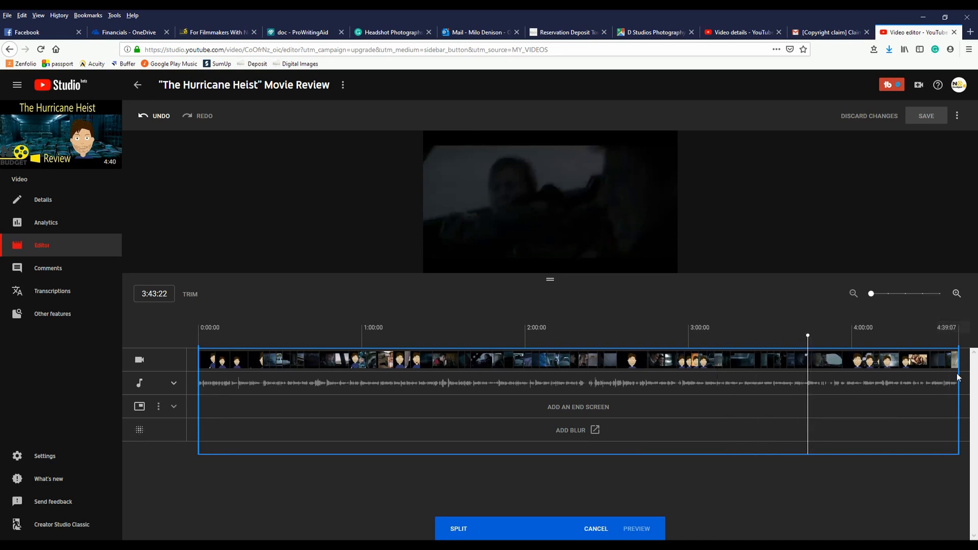
drag(957, 377, 790, 386)
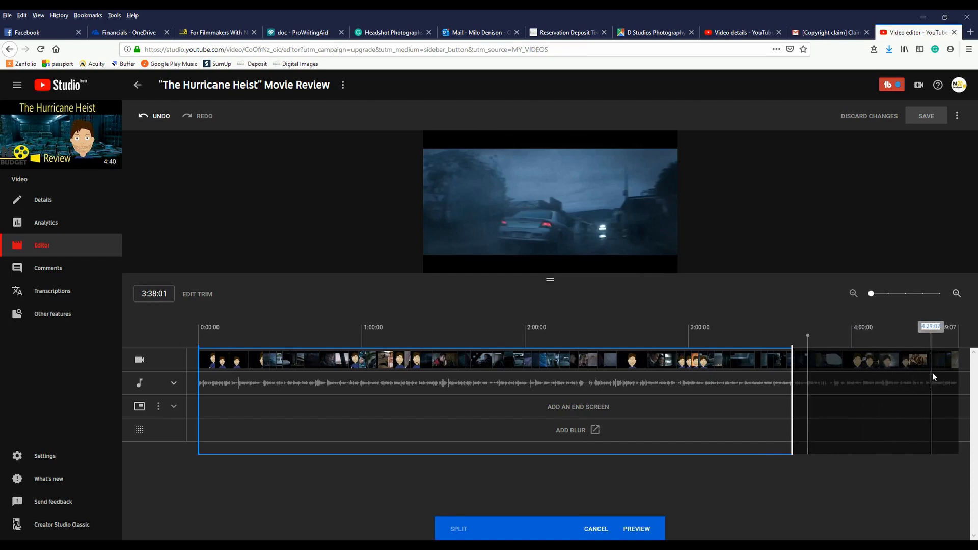
drag(808, 380, 959, 376)
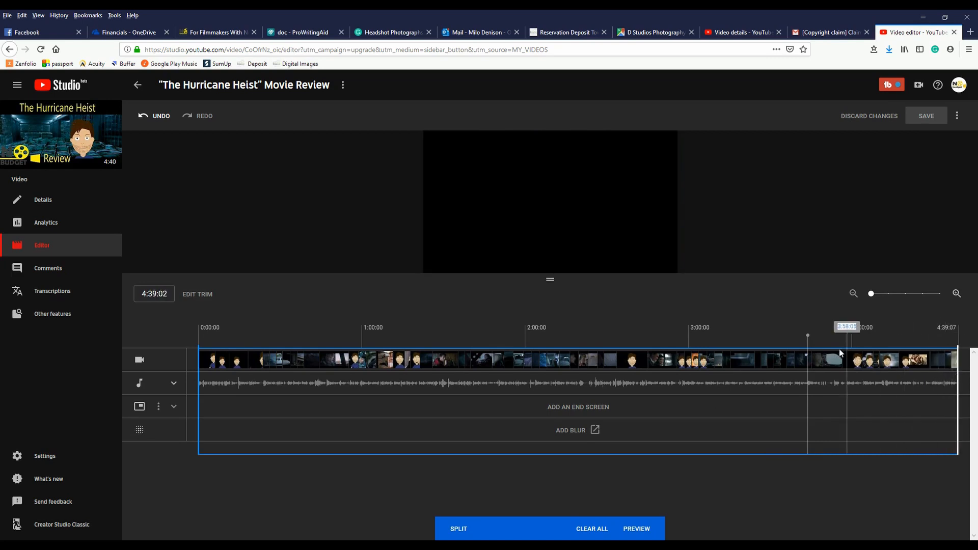
click(455, 532)
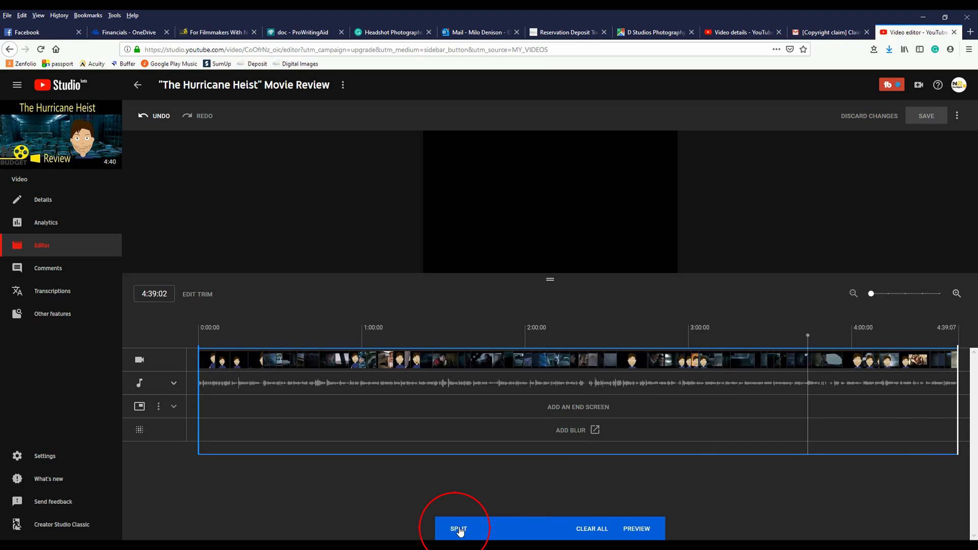
click(458, 530)
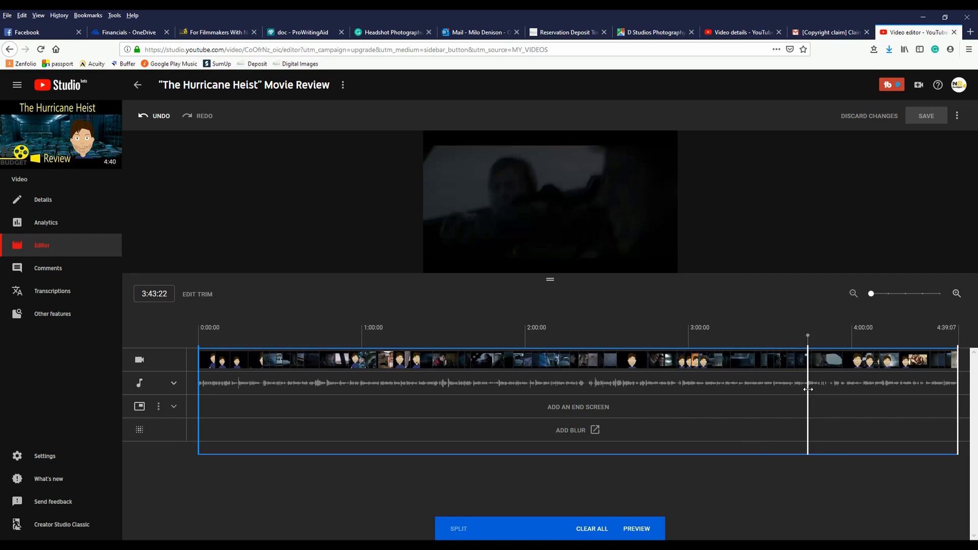
Step: Widen the removed section after the 3:43:22 split so it ends about 3:51
drag(808, 389, 811, 389)
drag(789, 418, 782, 427)
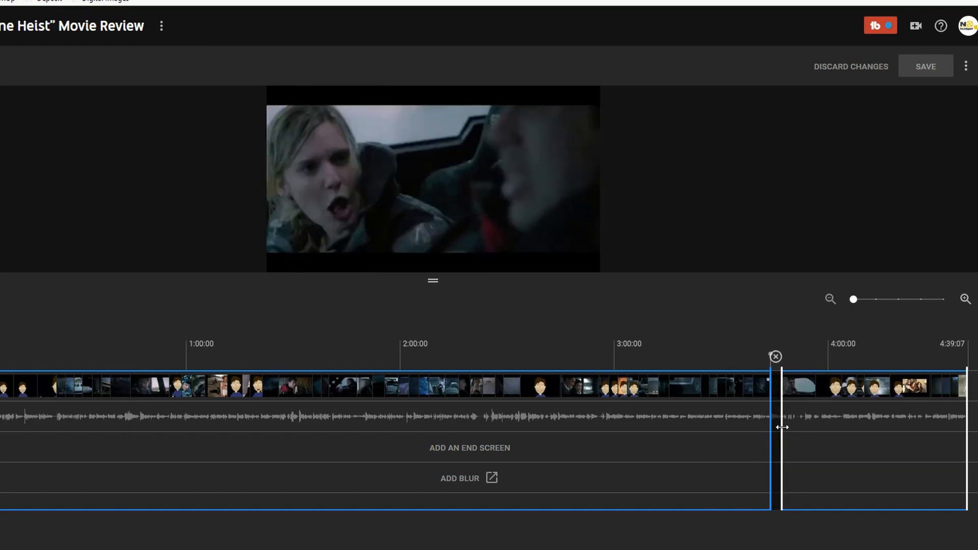
key(space)
key(space)
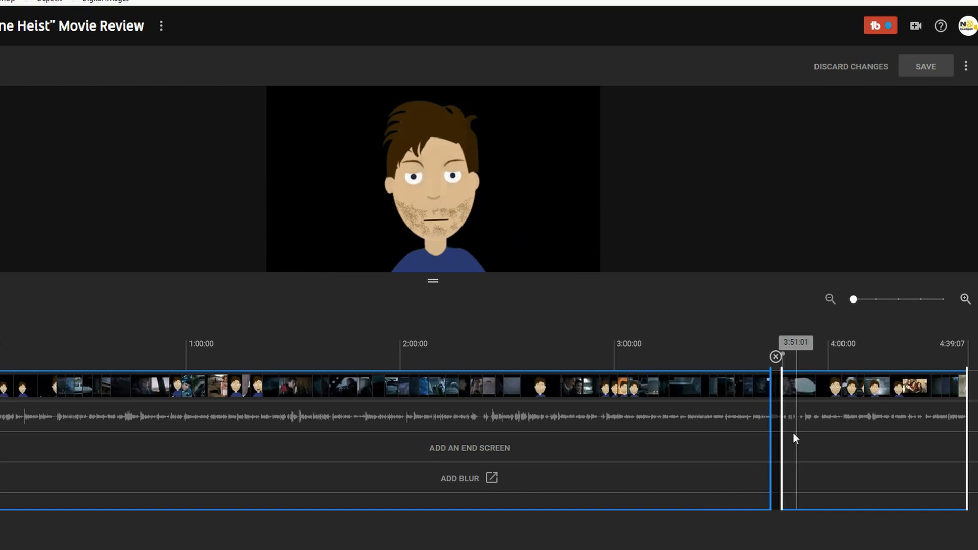
drag(783, 426, 784, 428)
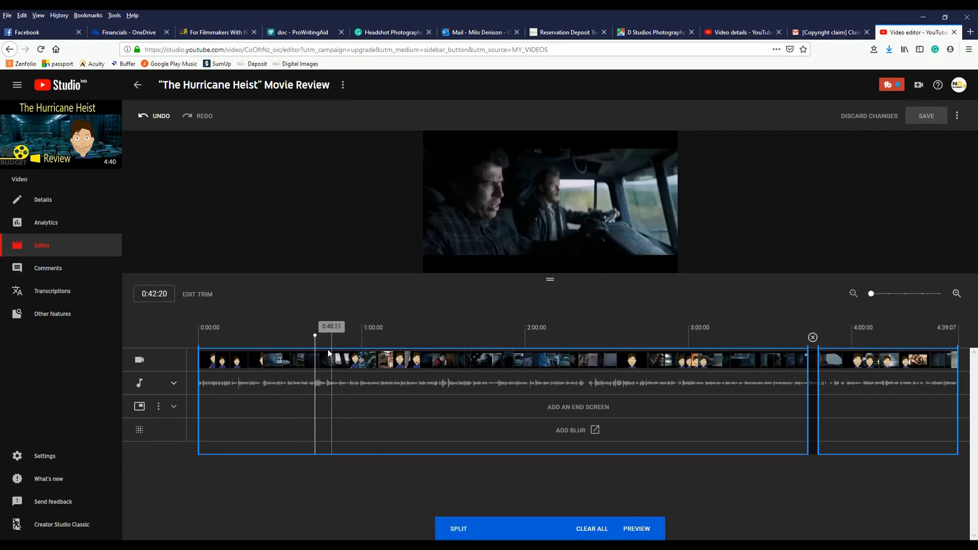
Step: Split the video near 0:43 and drag the cut to remove a short section there
click(467, 528)
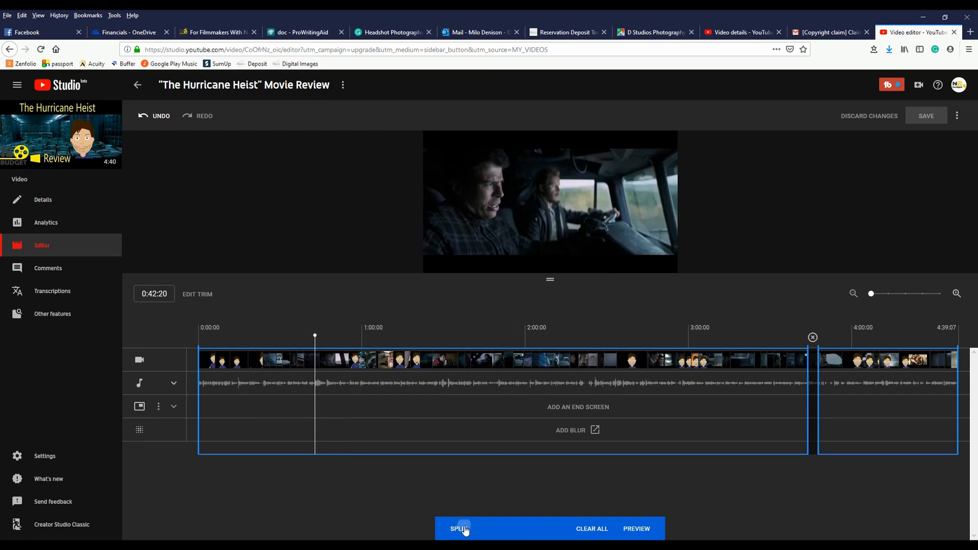
click(316, 380)
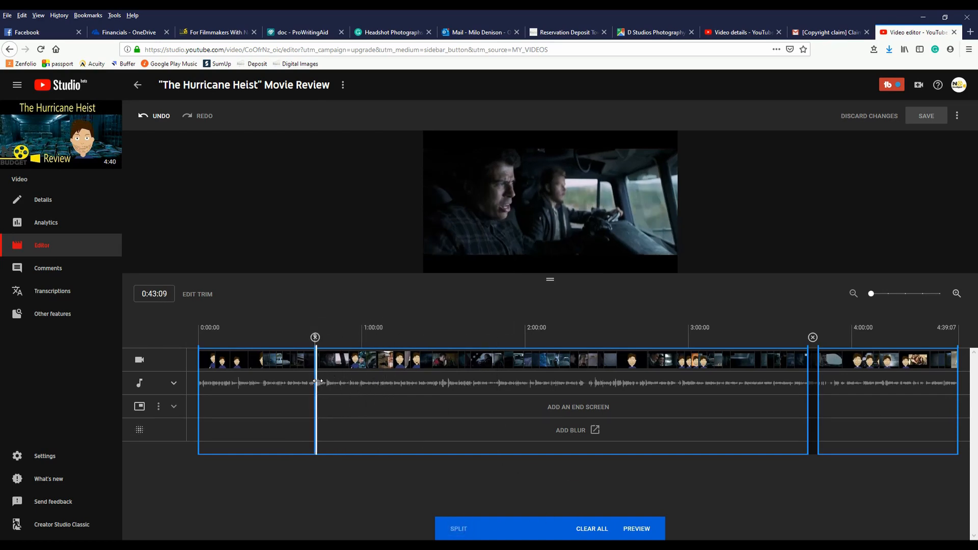
drag(317, 381, 323, 381)
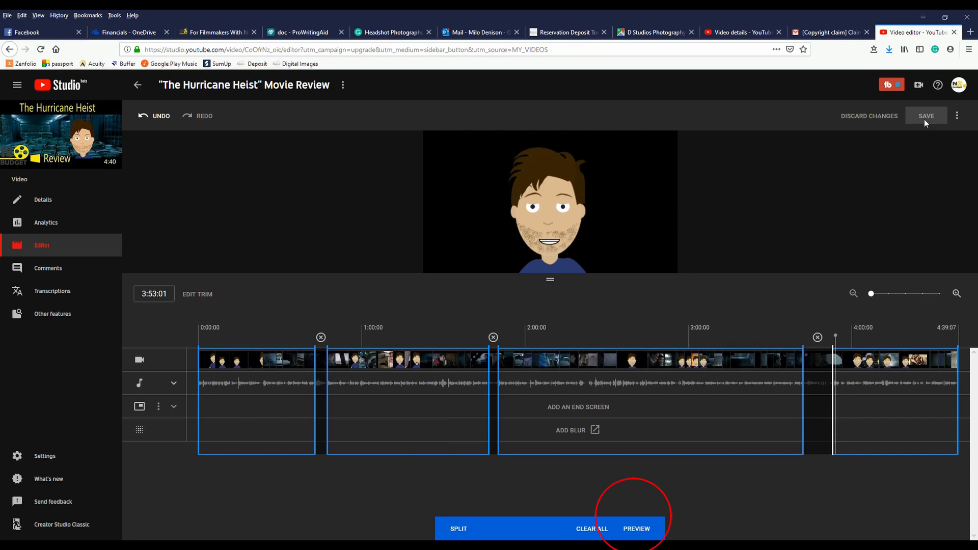
Step: Preview the trimmed video and save the editor changes
click(634, 530)
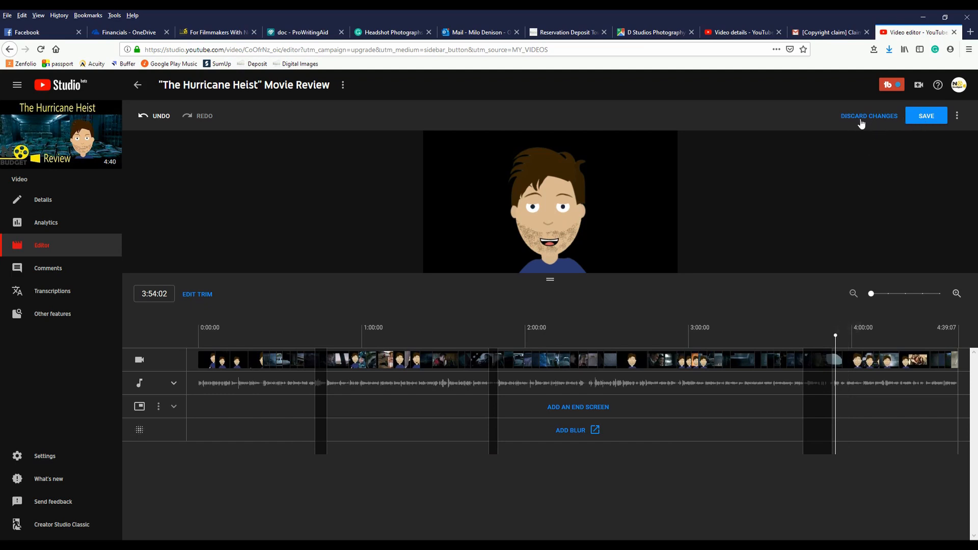
click(923, 117)
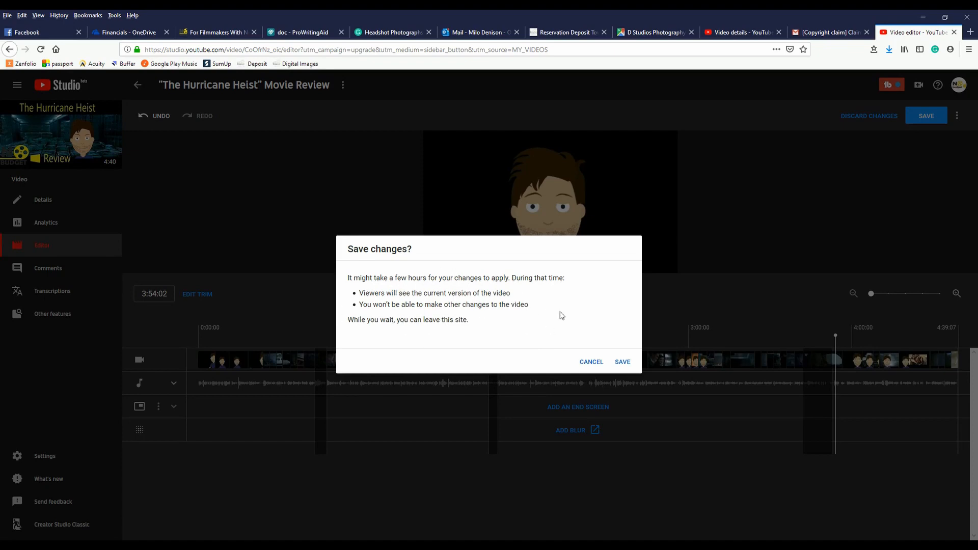
click(622, 364)
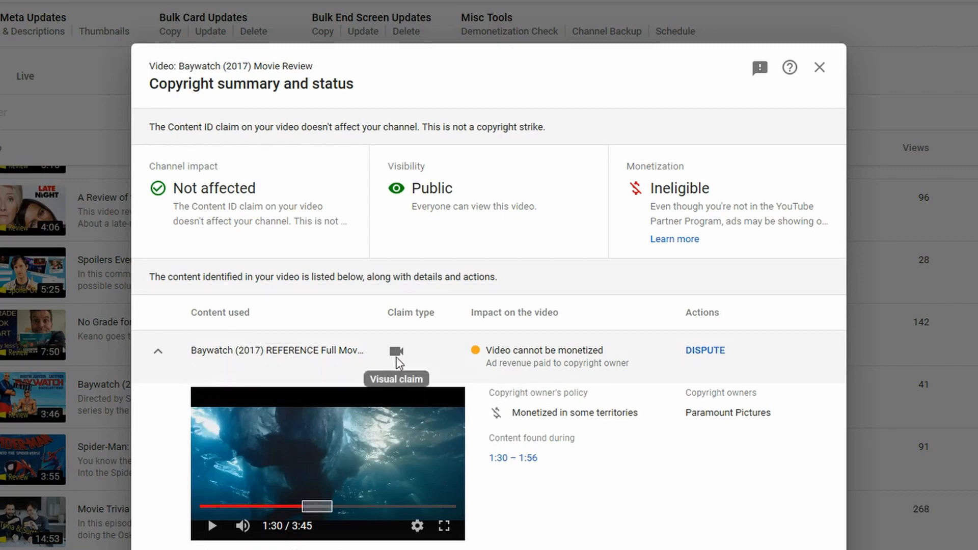
Step: Open the copyright claim details for the Baywatch (2017) Movie Review
click(819, 67)
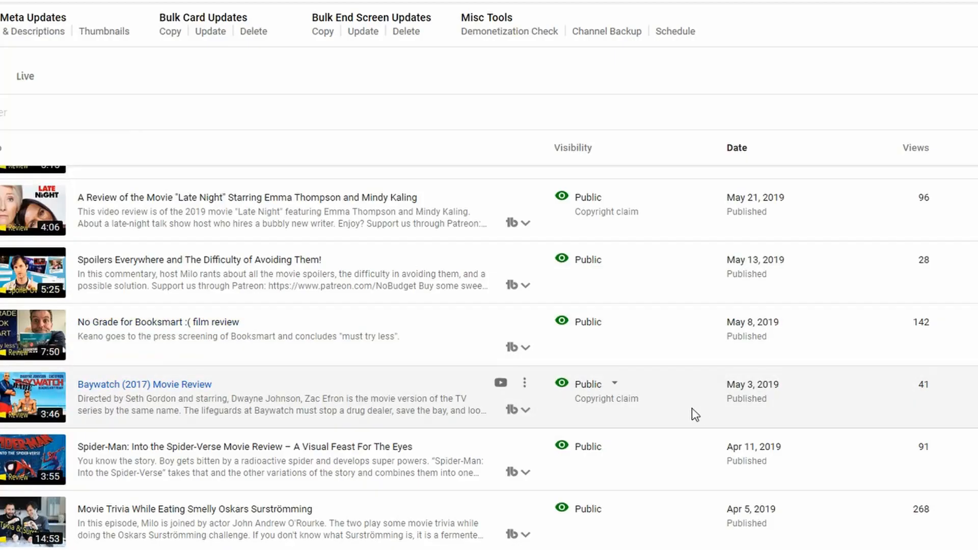
click(601, 402)
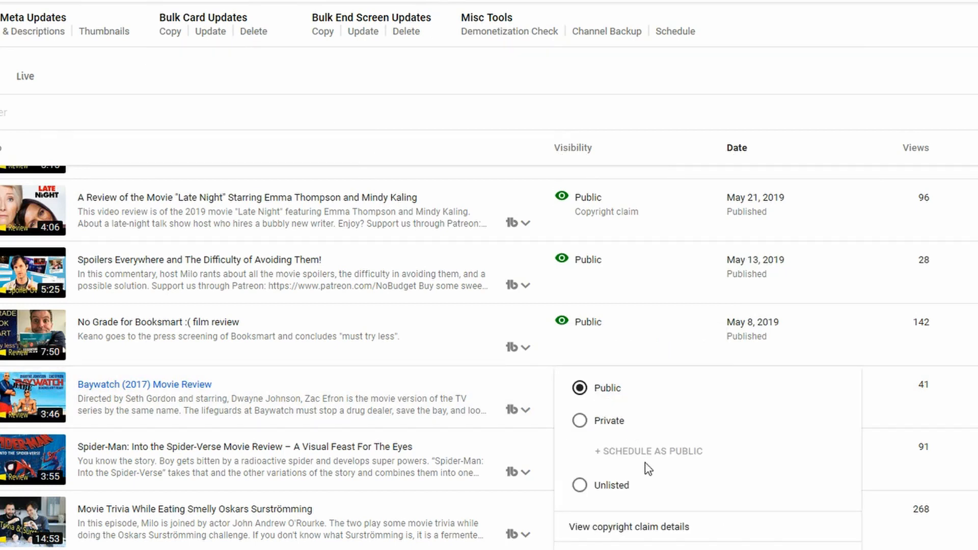
click(653, 529)
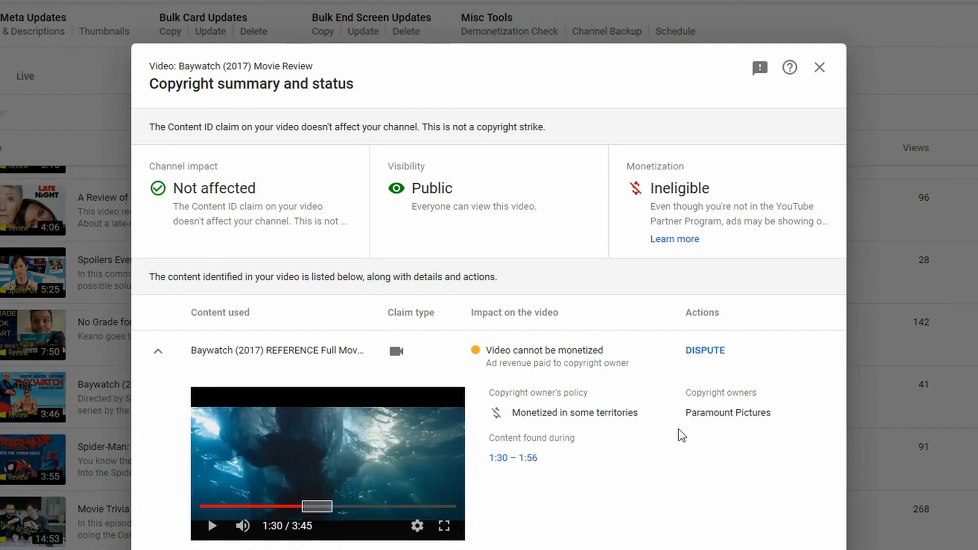
Step: Start disputing the Baywatch claim, confirming the dispute isn't based on the listed invalid reasons
click(706, 351)
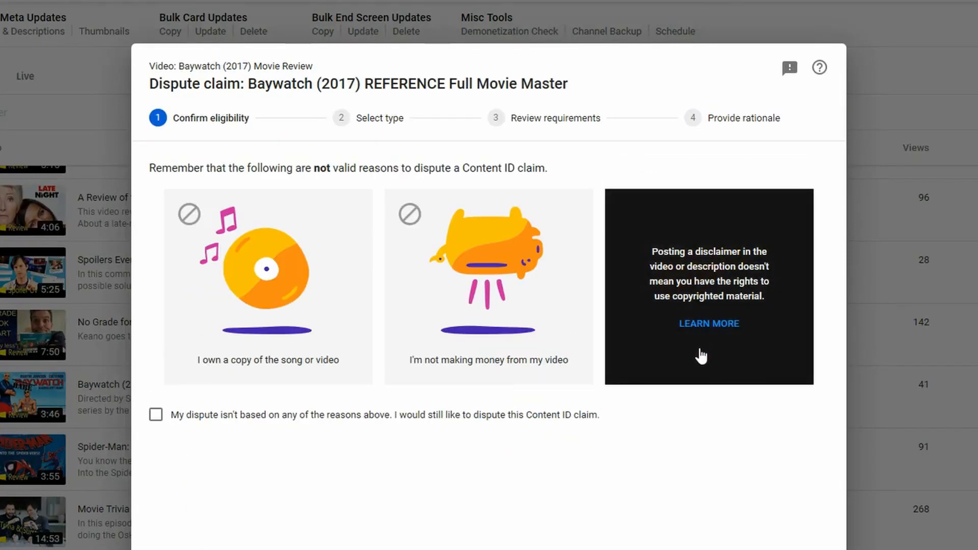
click(258, 418)
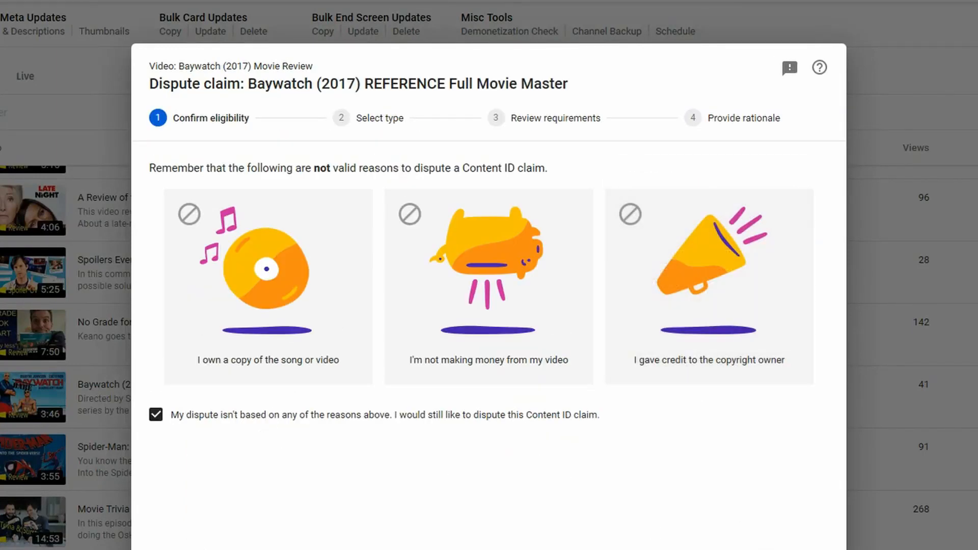
click(805, 549)
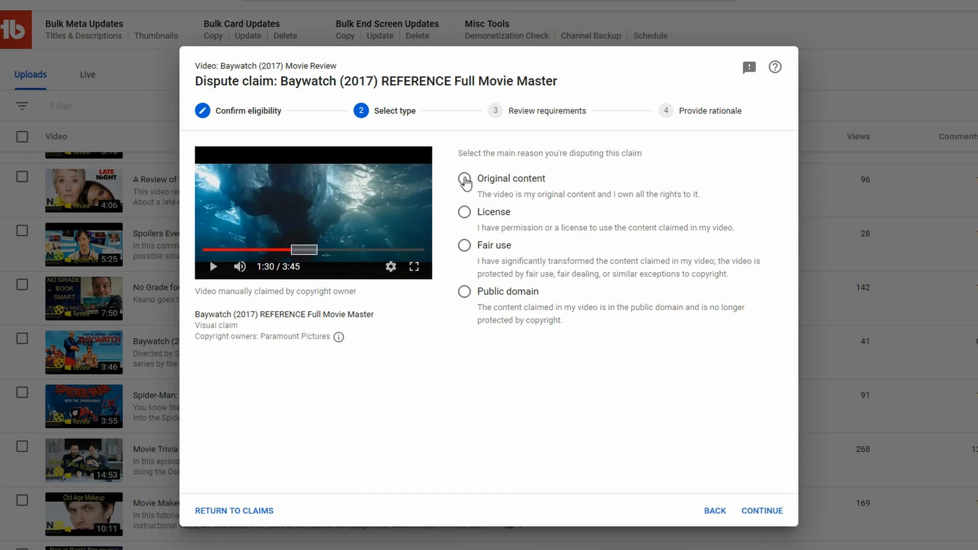
Step: Choose Original content as the dispute reason and confirm the video is your original creation
click(464, 179)
click(759, 511)
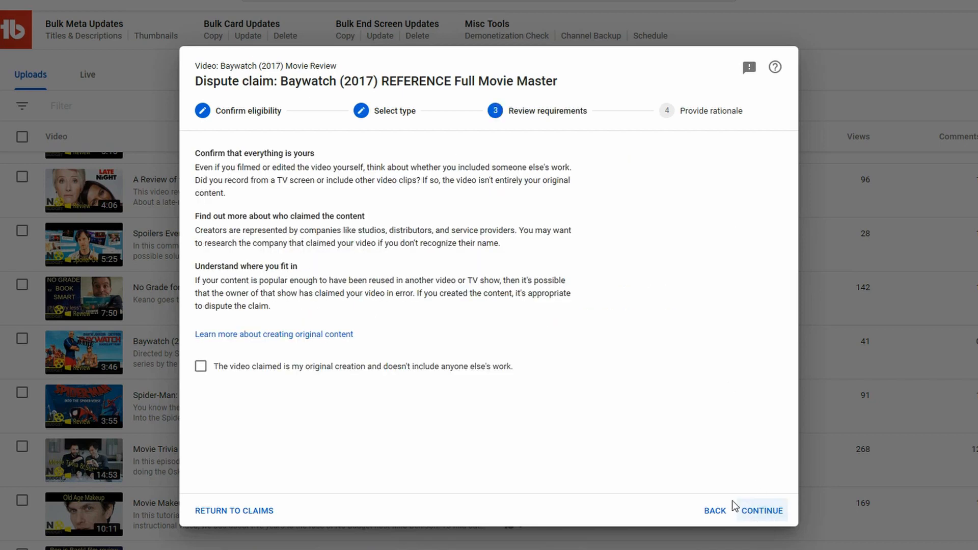
click(201, 367)
click(775, 512)
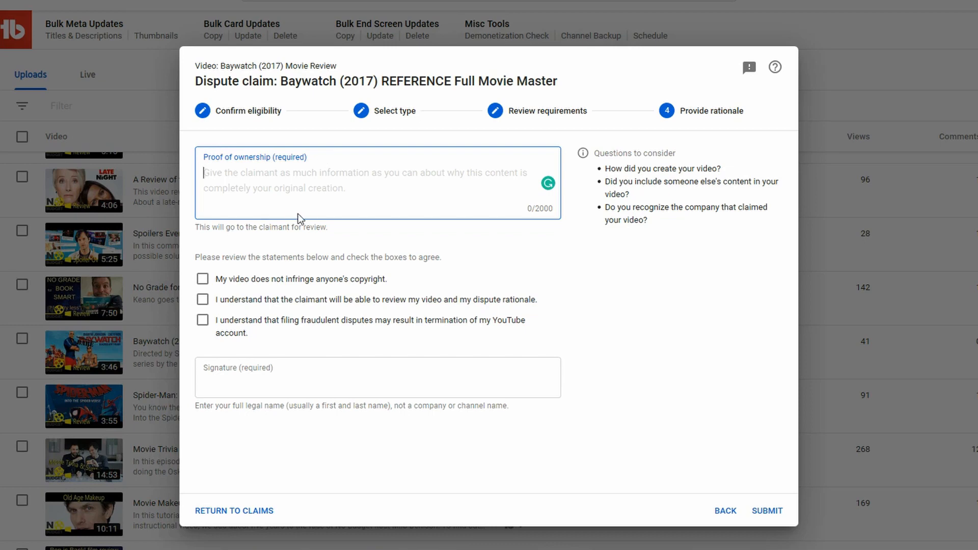
Step: Leave the dispute without submitting and return to the claims list
click(723, 510)
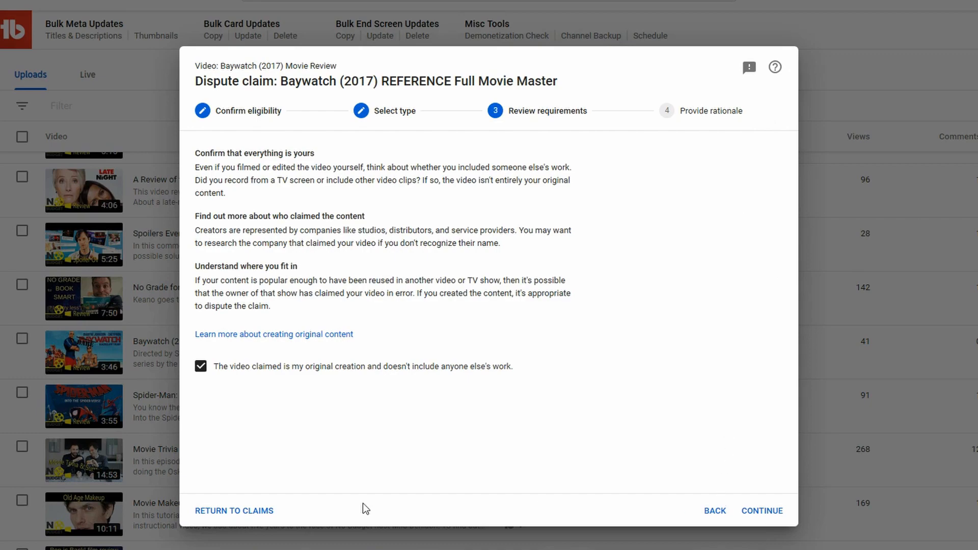
click(227, 509)
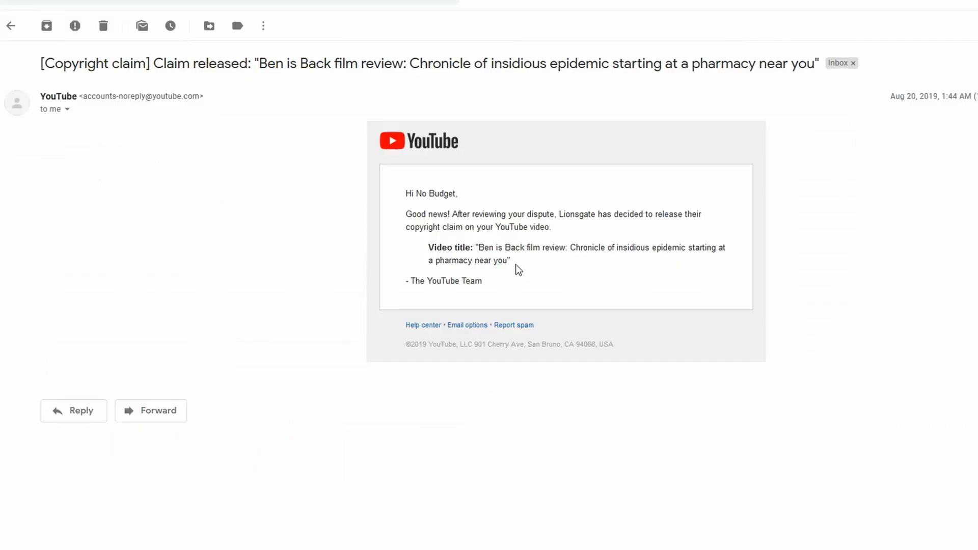
Step: Highlight the video title and release message in the claim-released email
drag(515, 264, 477, 253)
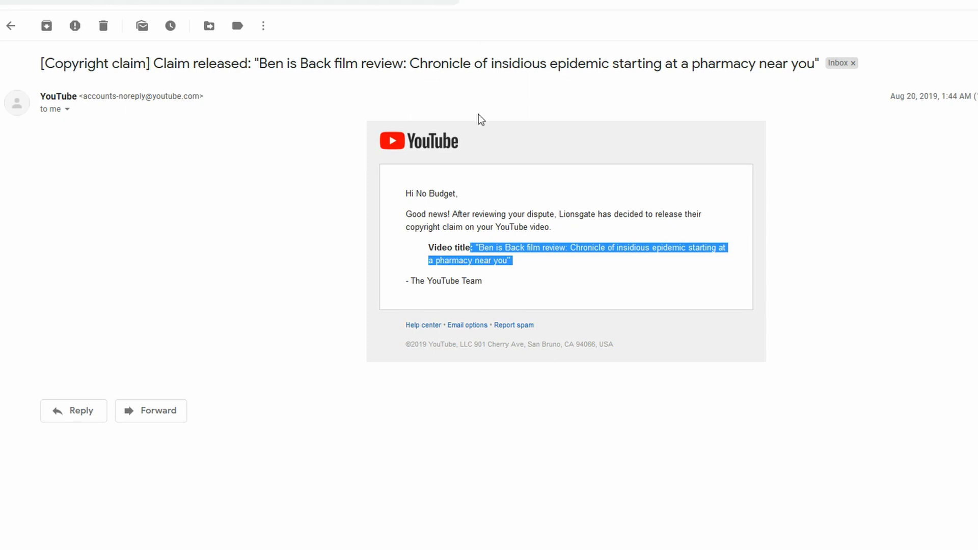
click(448, 246)
drag(537, 258, 416, 214)
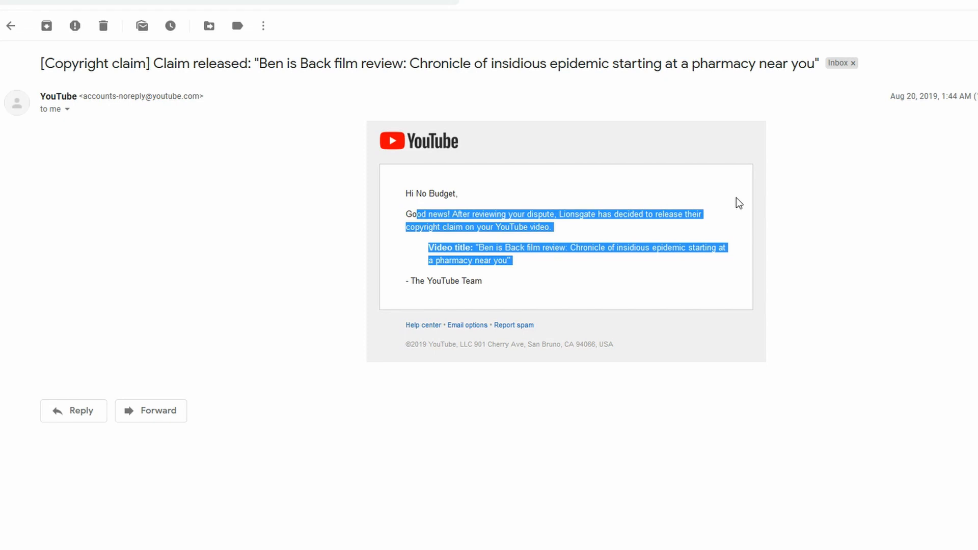